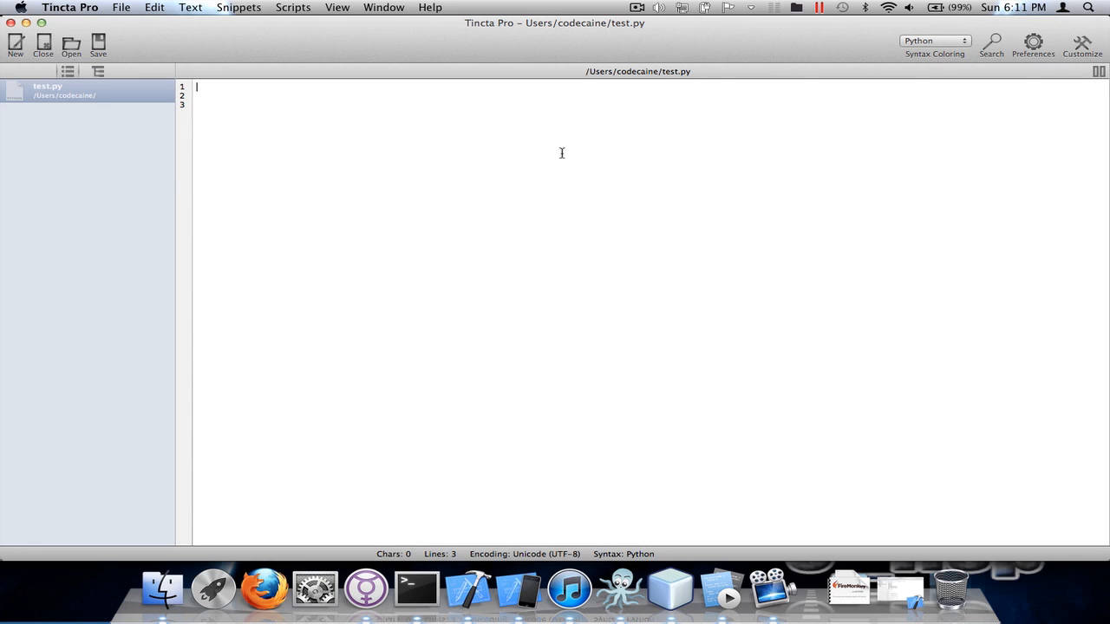
text(#!)
text(/usr)
text(/bin/p)
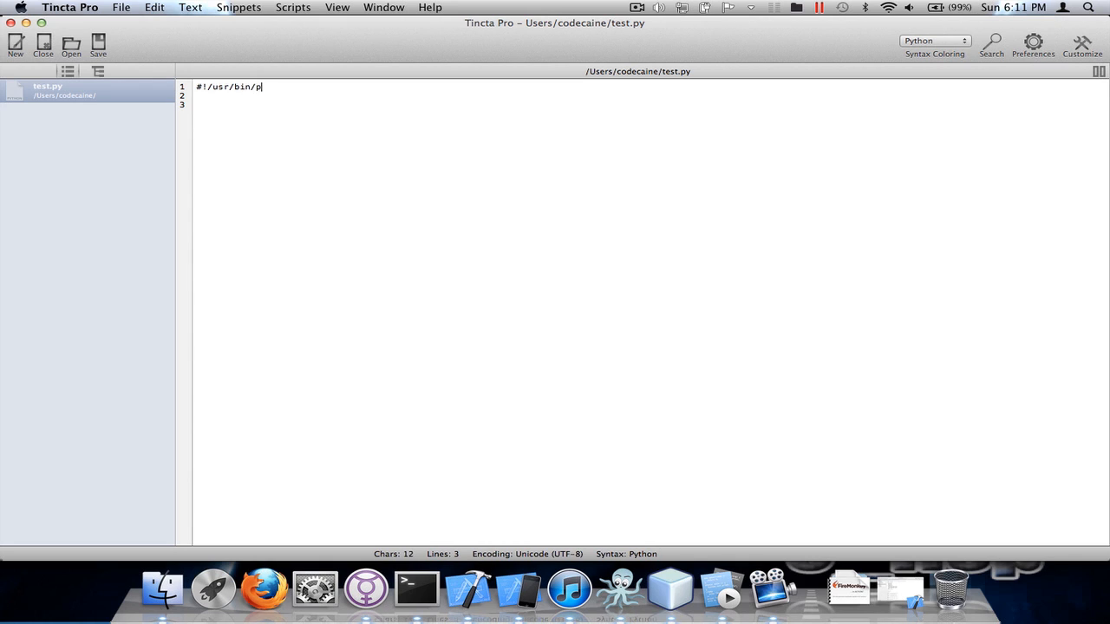
text(ython)
Write test.py with #!/usr/bin/python, name = 'jerome' and print name
key(BackSpace)
text(name = )
text('jerome' )
text(print name)
click(293, 7)
Run test.py twice from the Scripts menu so each Script Log shows jerome
click(293, 25)
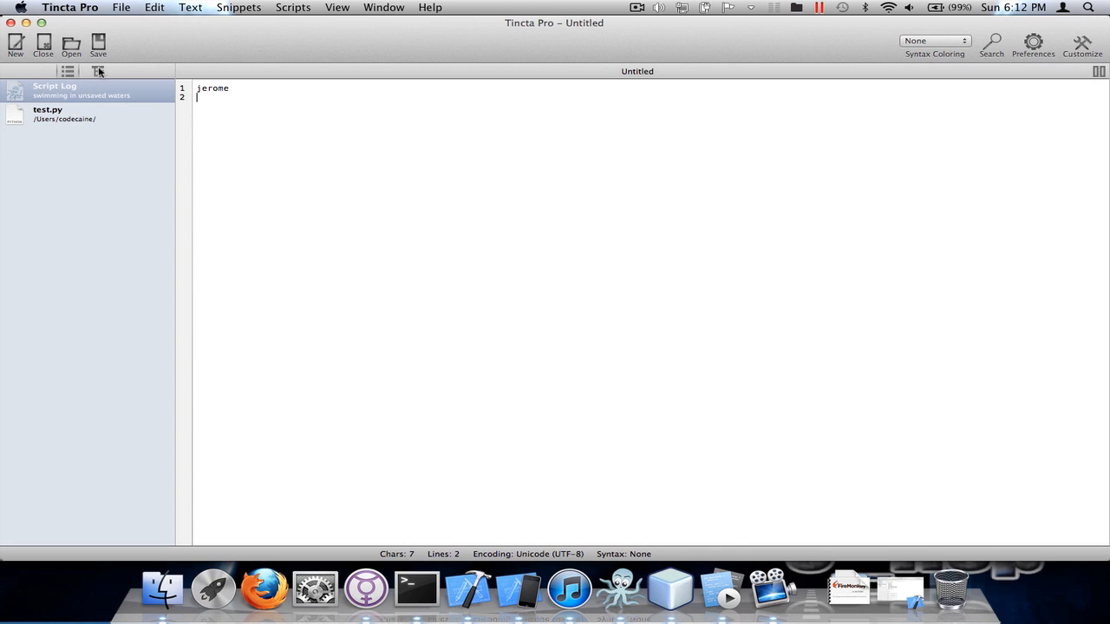
click(91, 118)
click(294, 6)
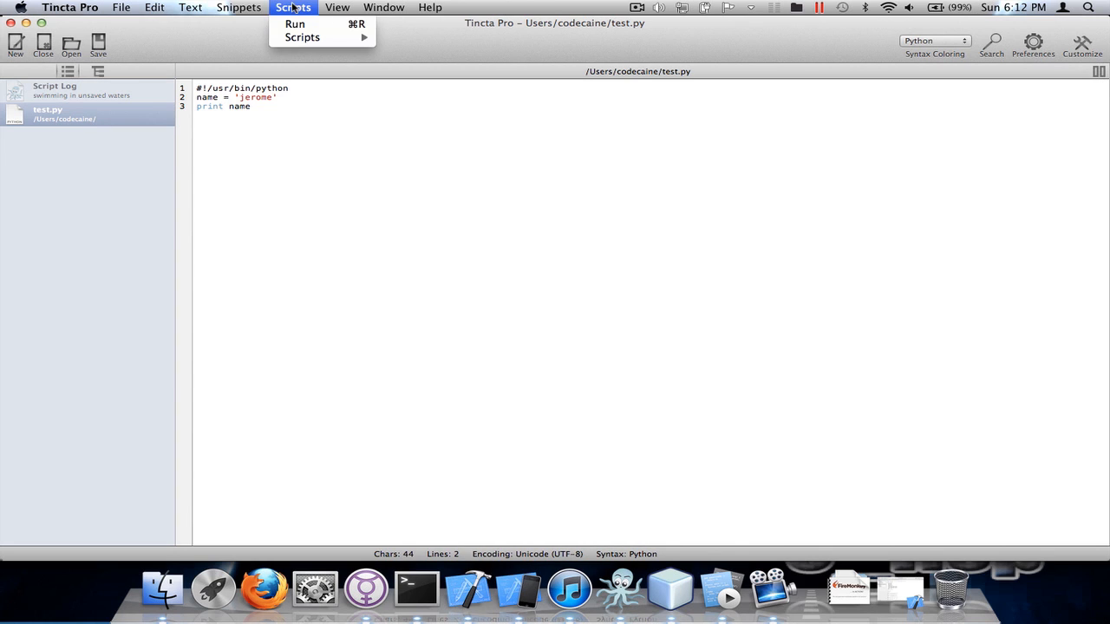
click(295, 23)
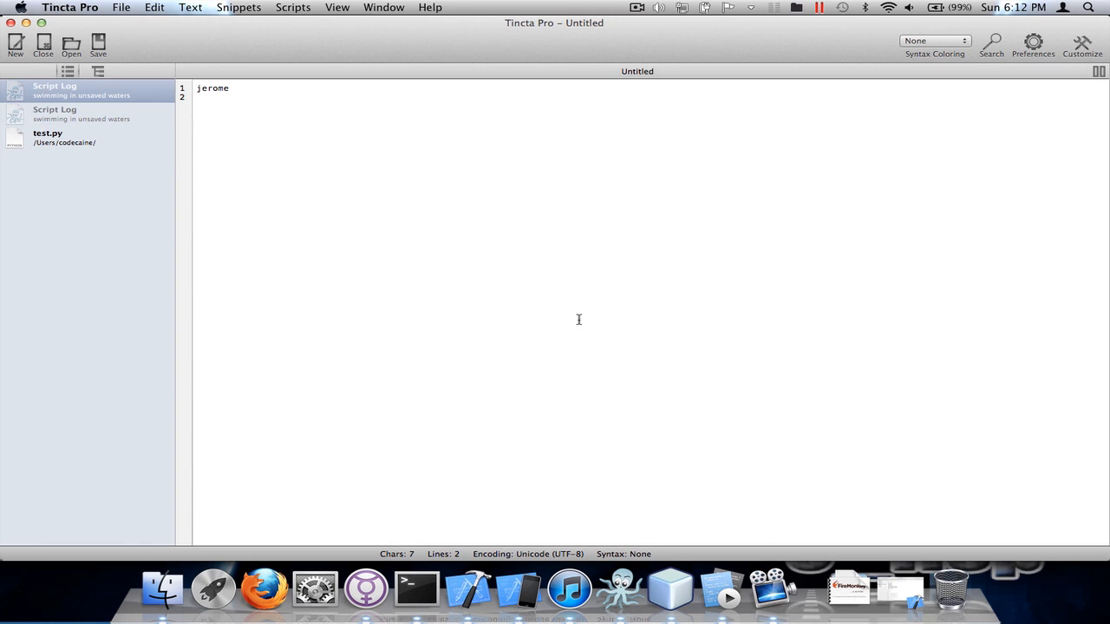
Switch to CodeRunner, keep the language on Python, and begin typing name
click(714, 595)
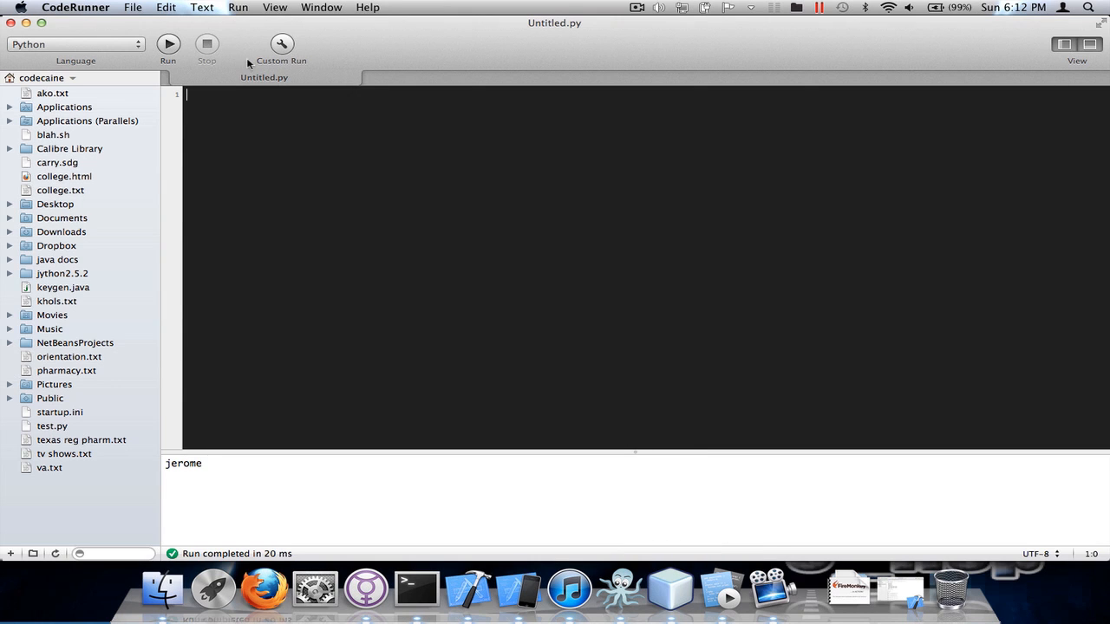
click(109, 42)
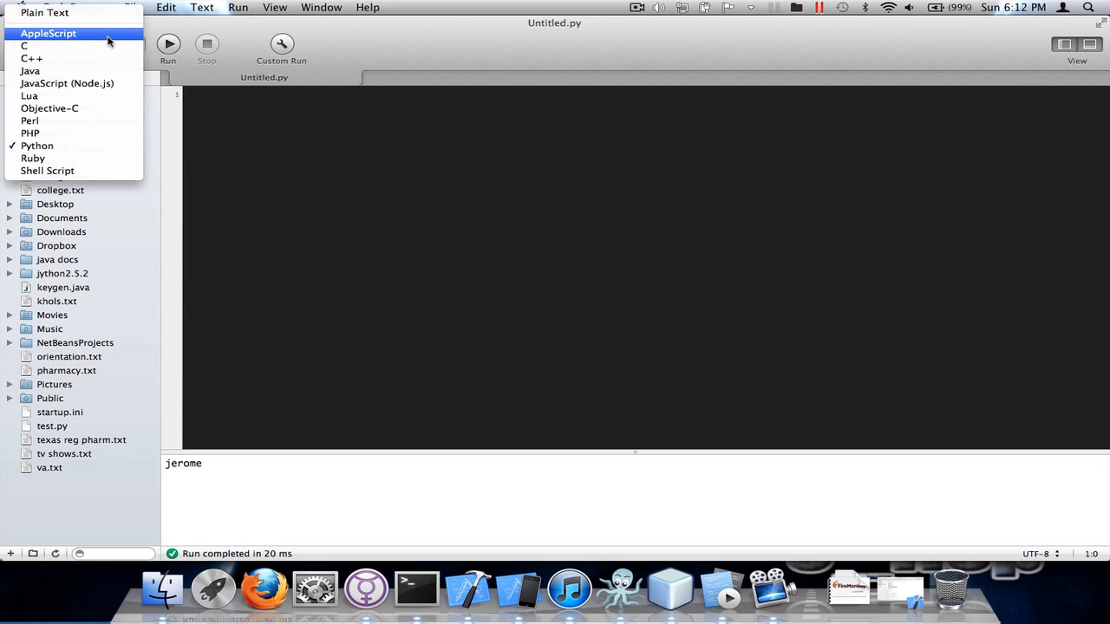
click(243, 118)
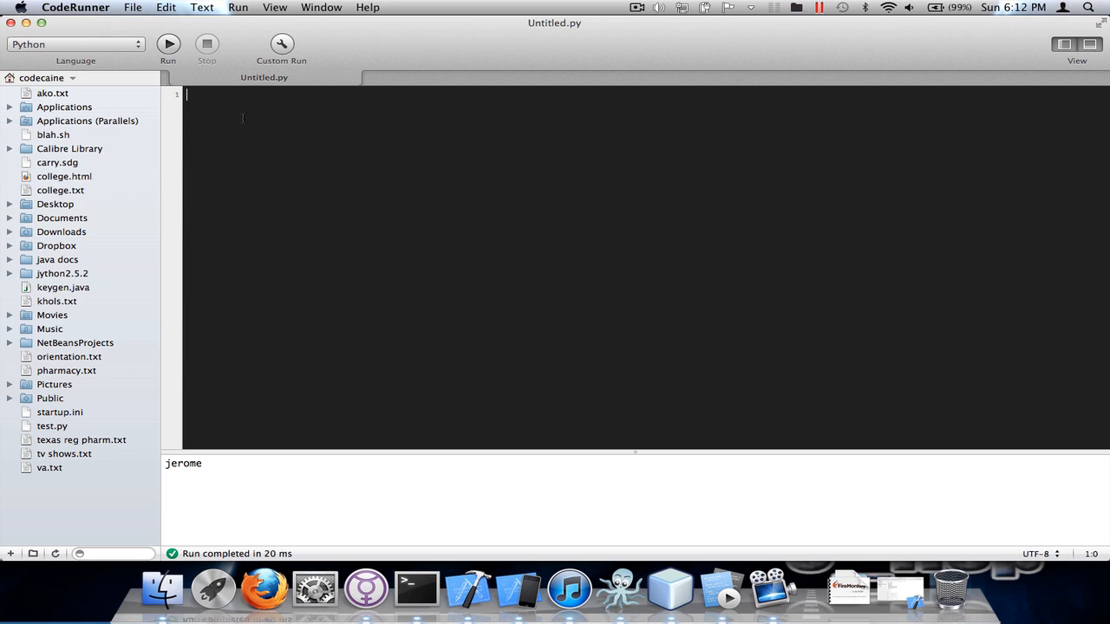
text(name)
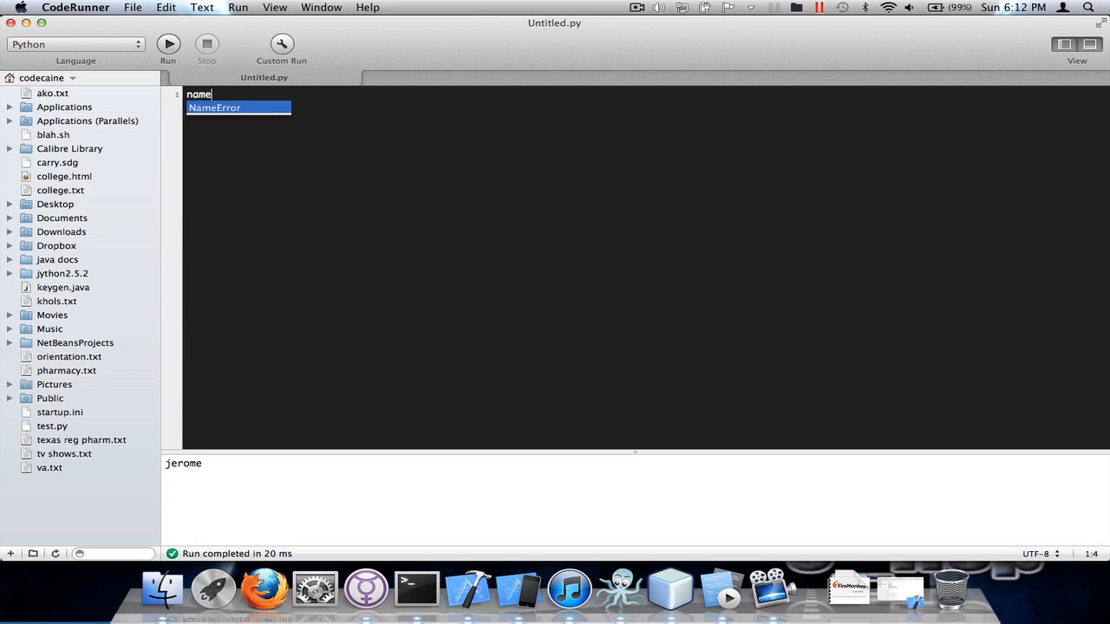
text( = 'jerome'')
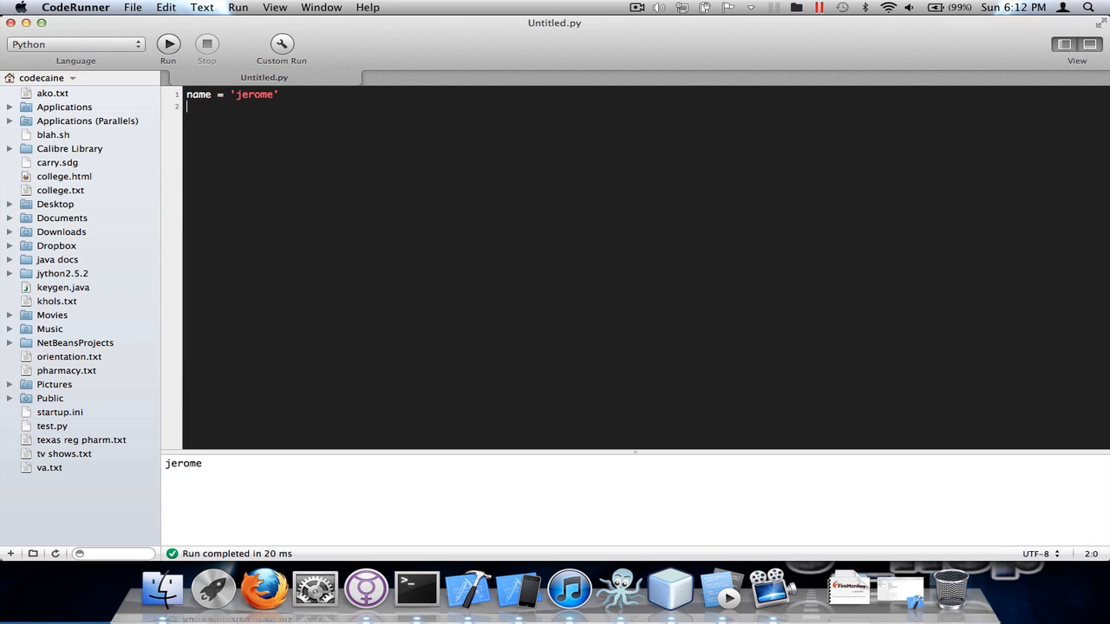
Finish name = 'jerome' and print name, then run it with Cmd+R to output jerome
key(Return)
text(print name)
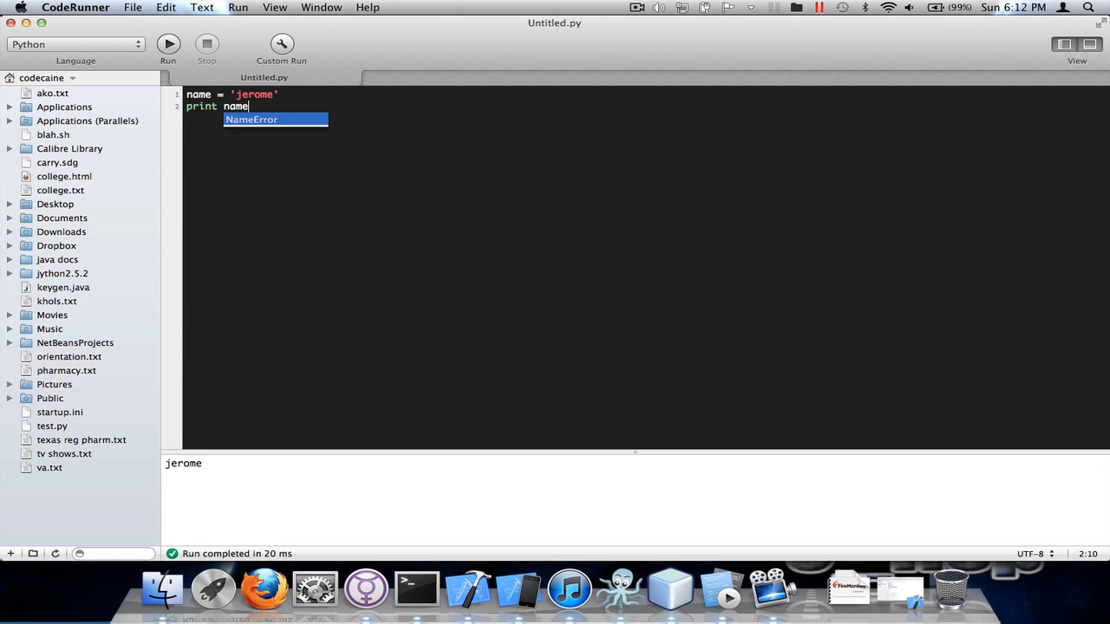
key(Escape)
key(alt+shift+Left)
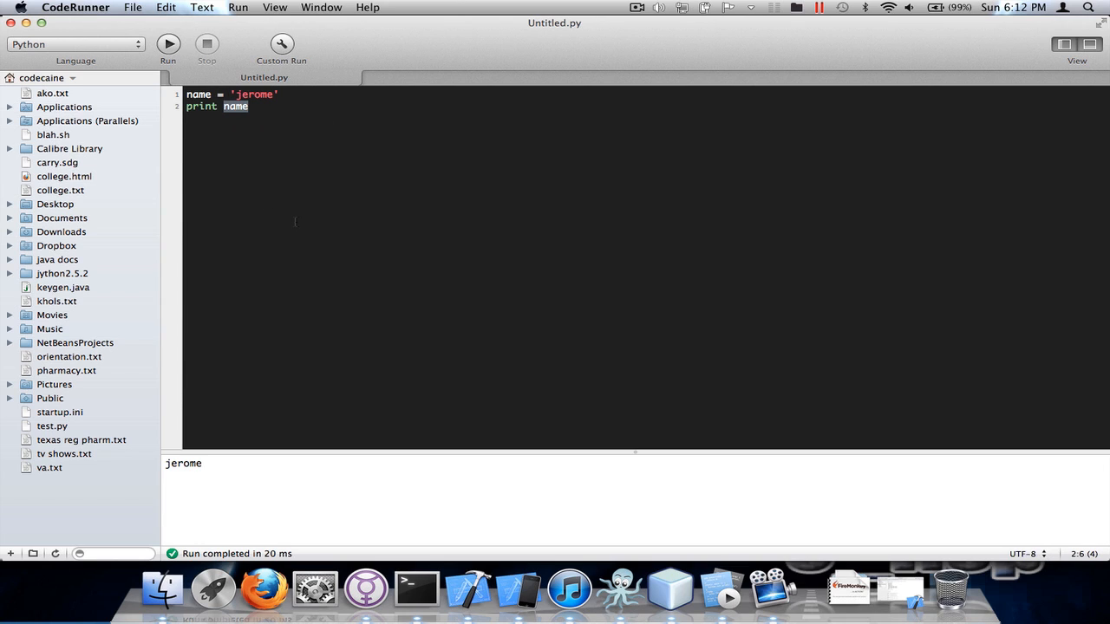
key(super+r)
Switch to NetBeans and add name = 'jerome' then name inside the main block
click(675, 593)
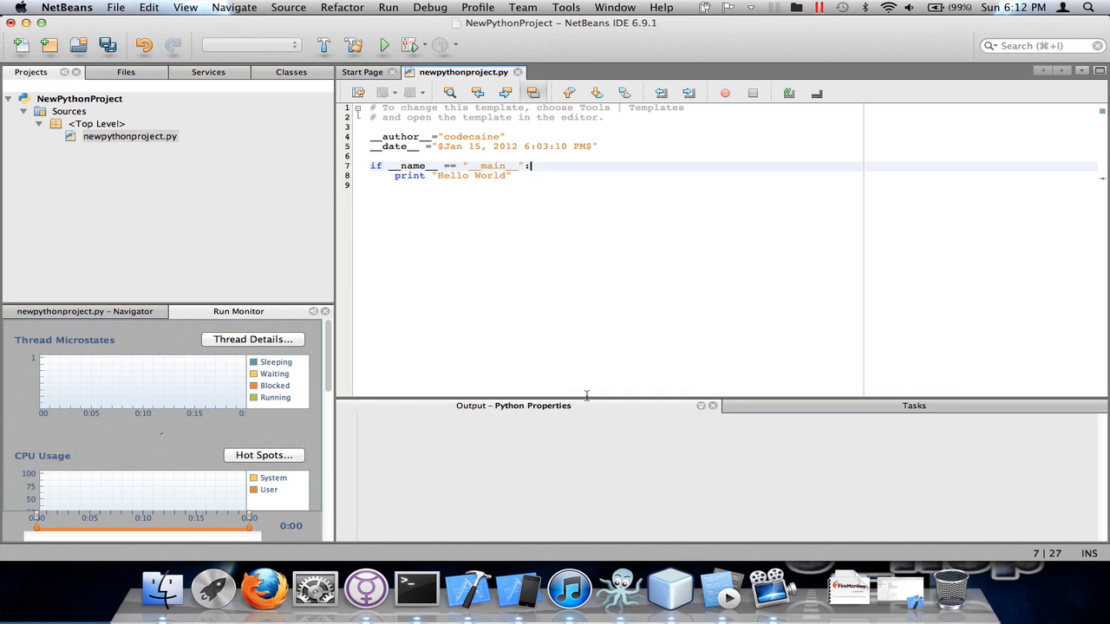
key(Return)
text(na)
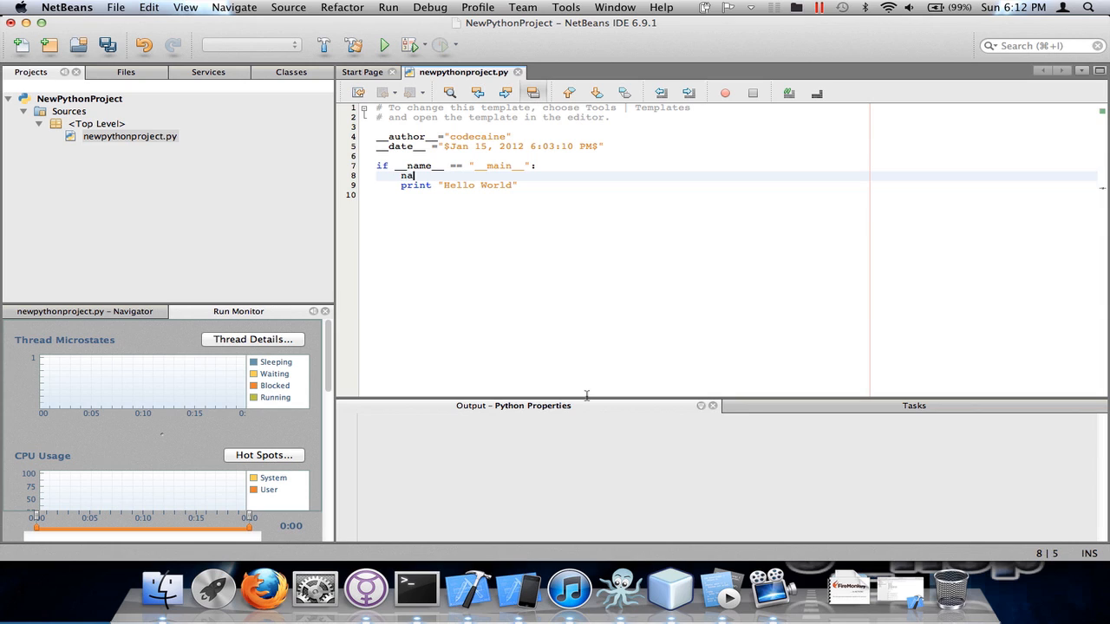
text(me = 'jerome')
key(Return)
text(name.)
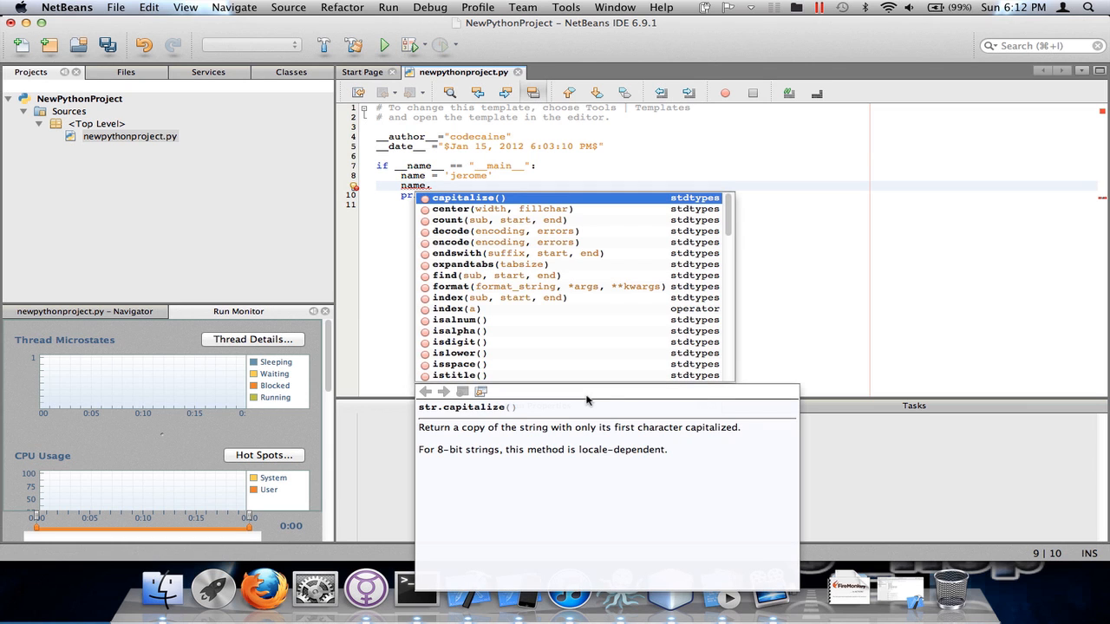
Scroll through the string method suggestions for name., then dismiss them at line 11
key(Down)
key(Down)
key(Down)
key(Down)
key(Down)
key(Down)
key(Down)
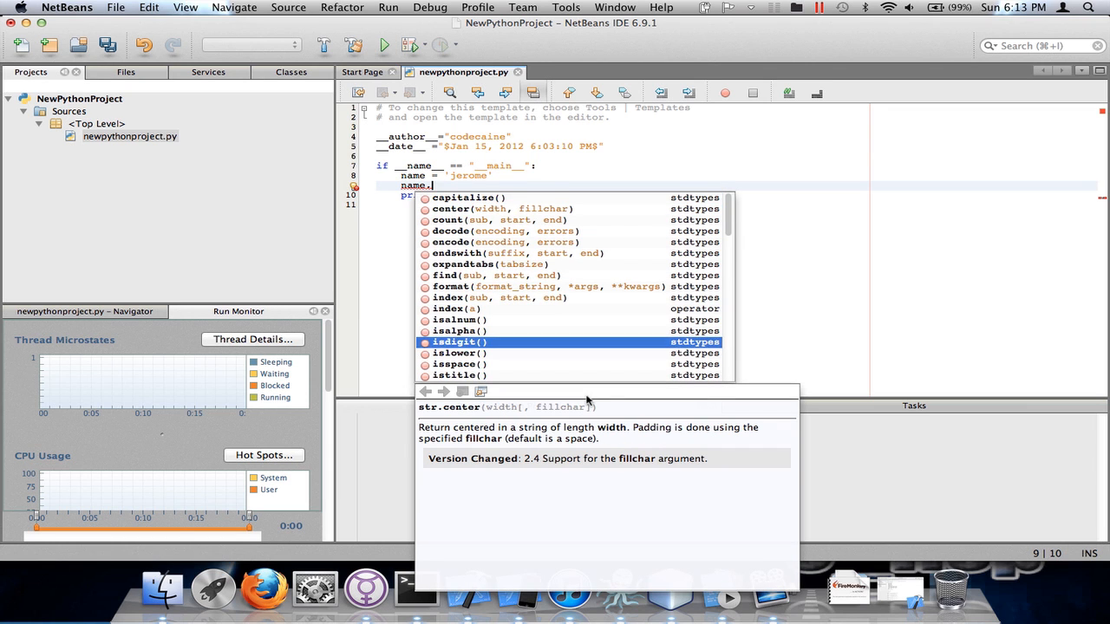
key(Down)
key(Down)
key(Down)
key(Down)
key(Down)
key(Down)
key(Down)
key(Down)
key(Down)
key(Down)
key(Down)
key(Down)
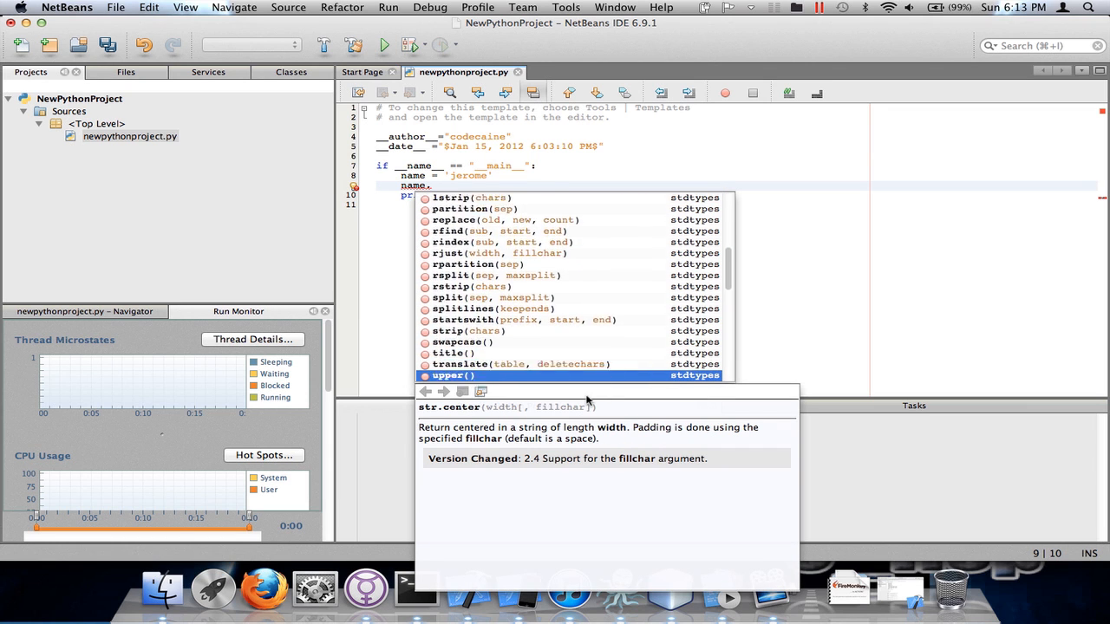
key(Down)
key(Down)
key(Down)
key(Down)
key(Down)
key(Down)
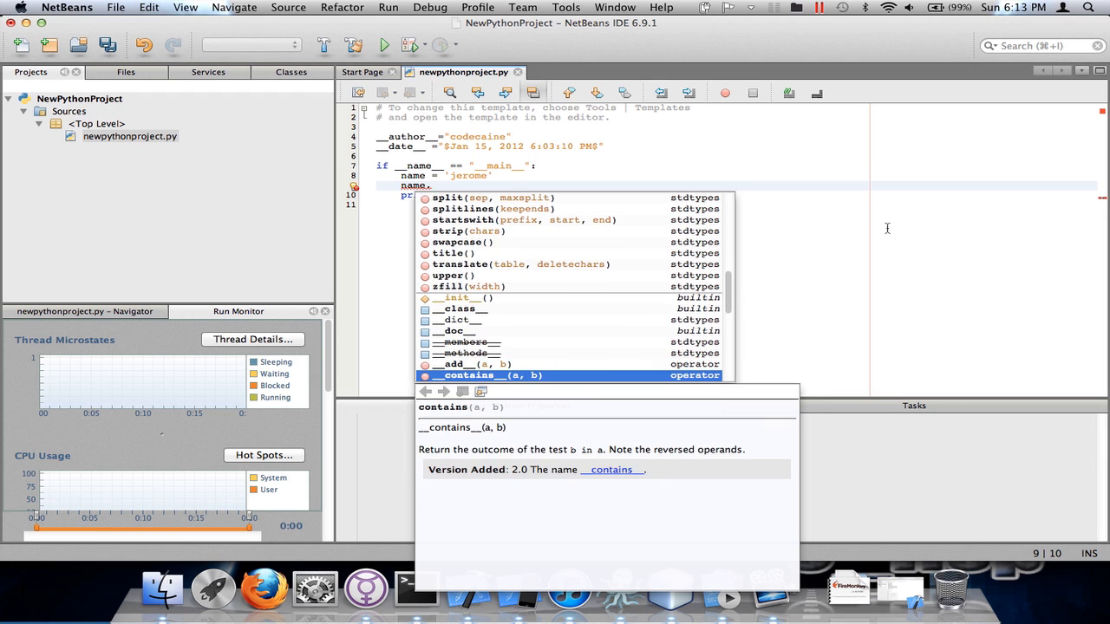
click(902, 229)
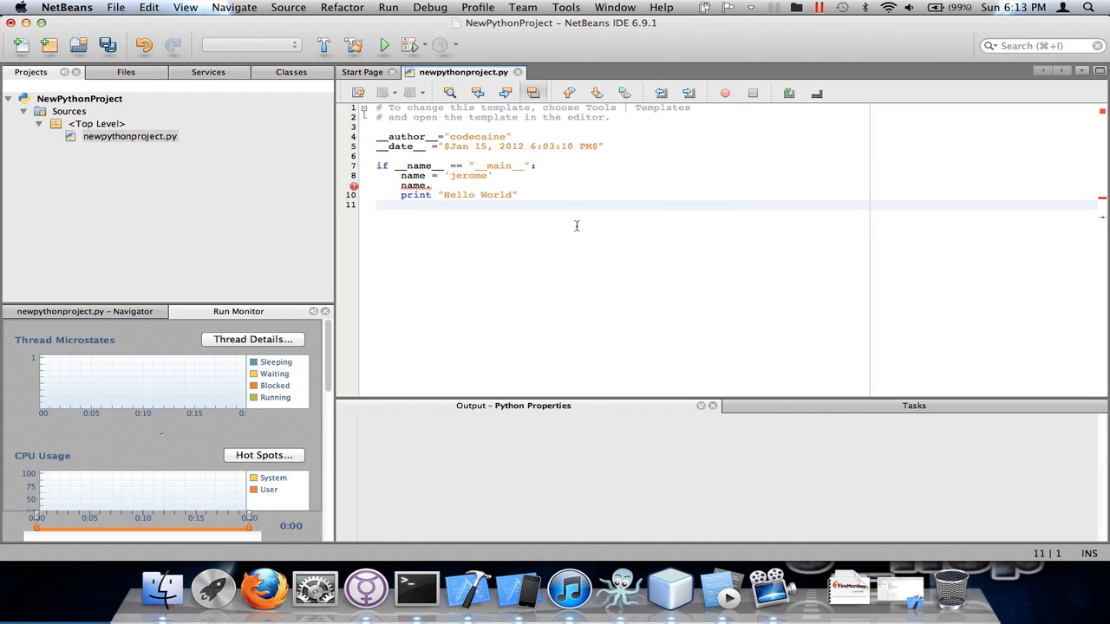